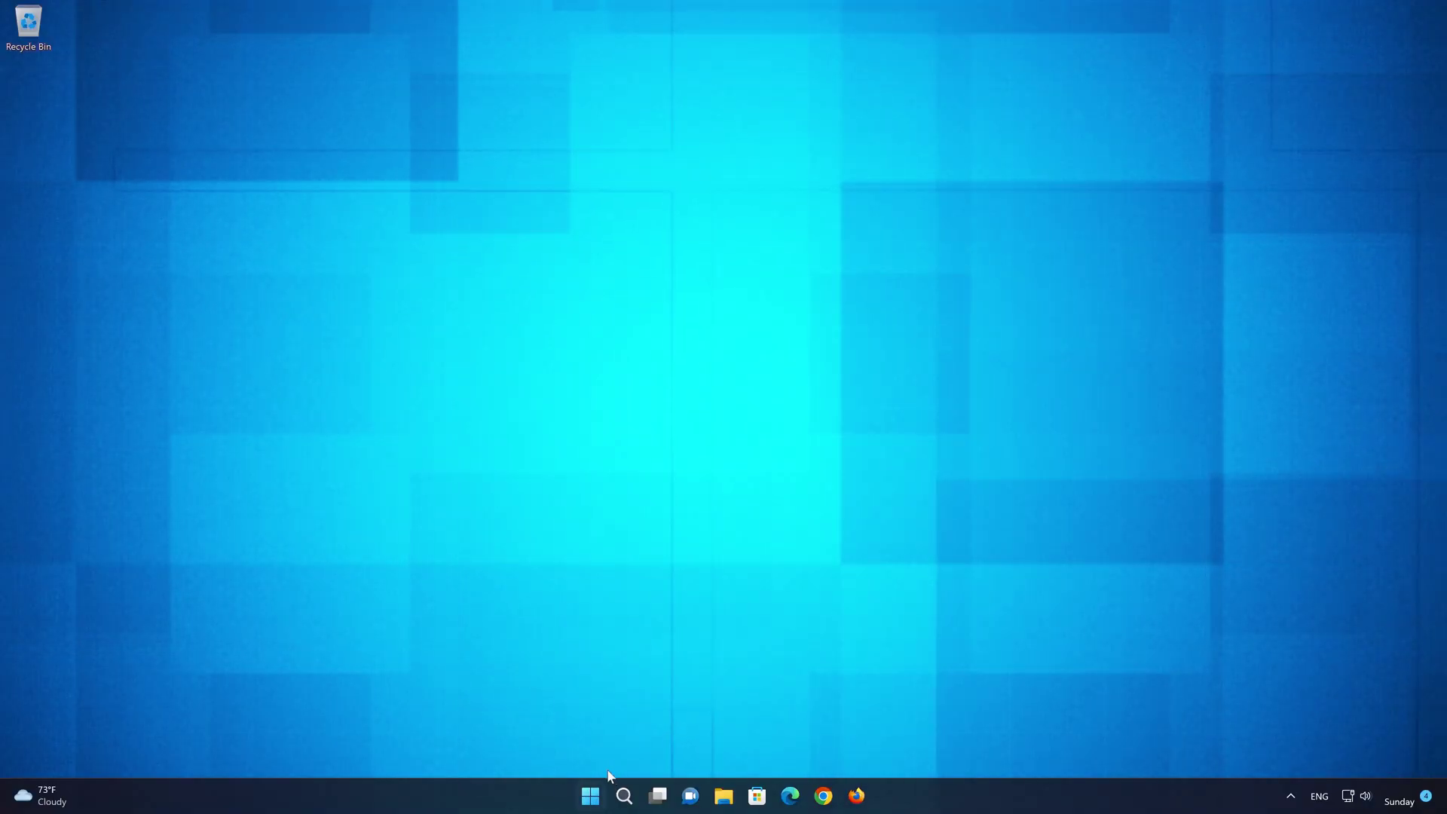
- Search the Start menu for 'regedit' and launch Registry Editor
left_click(599, 799)
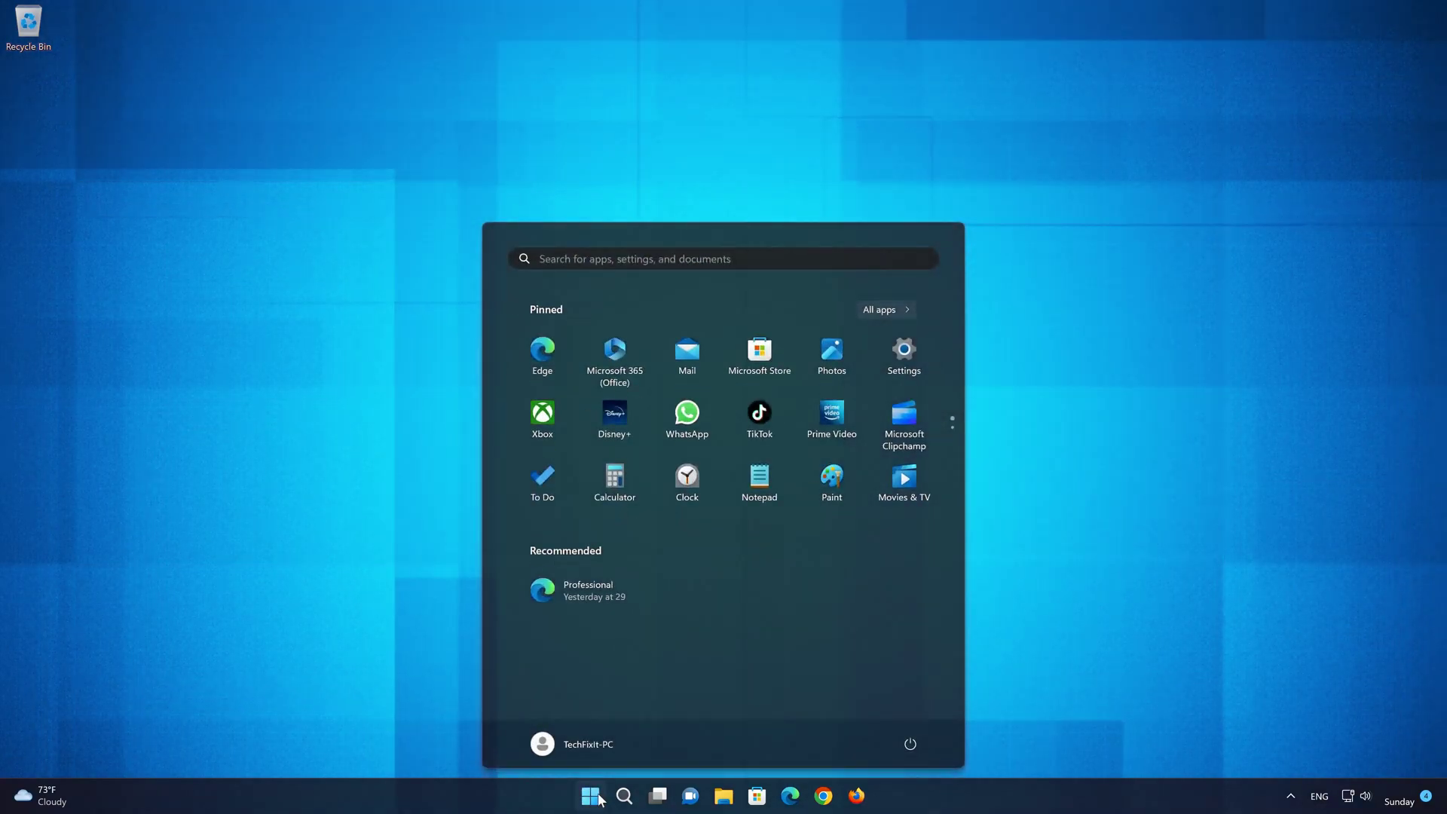
type("regedit")
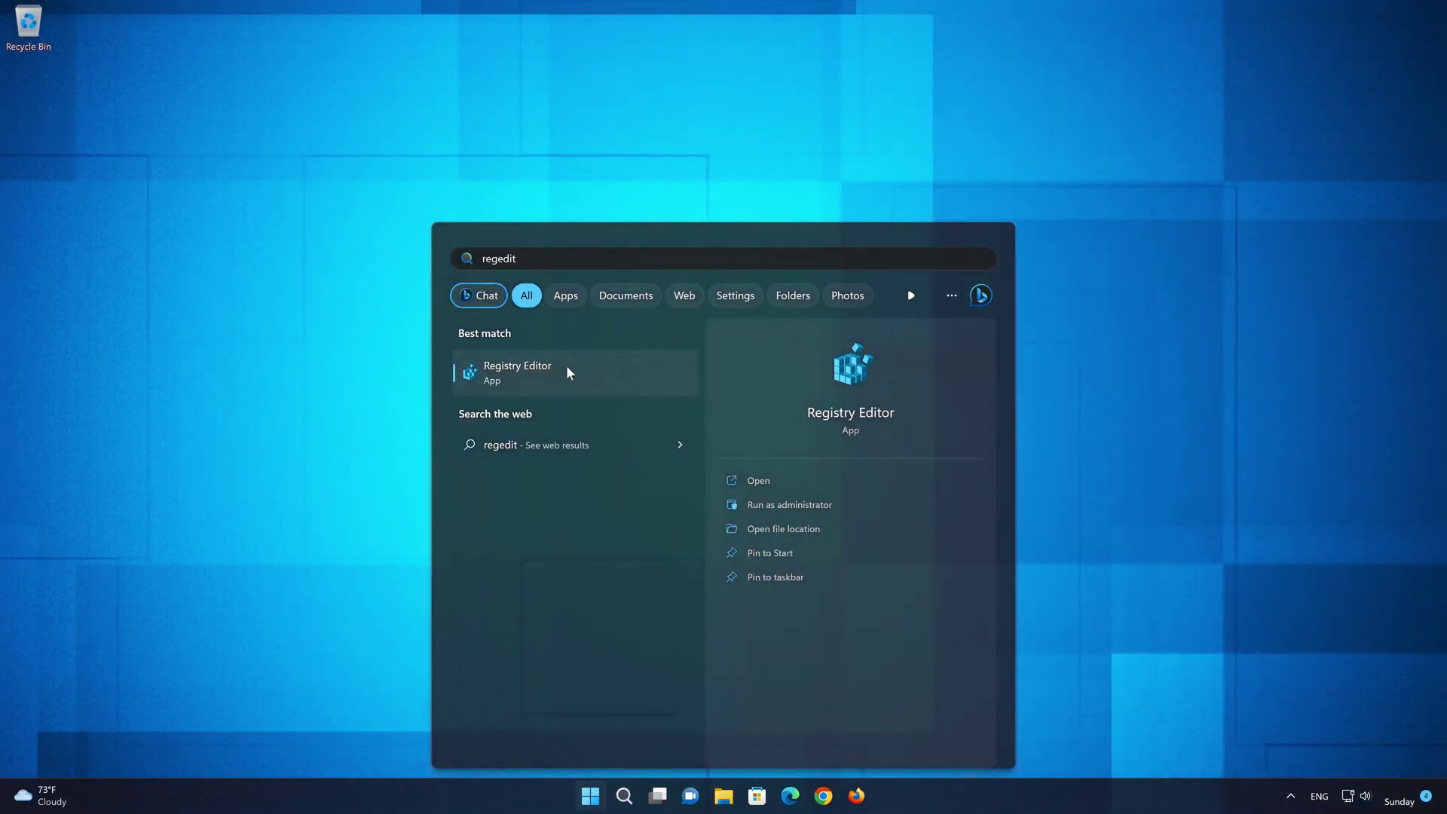
left_click(567, 370)
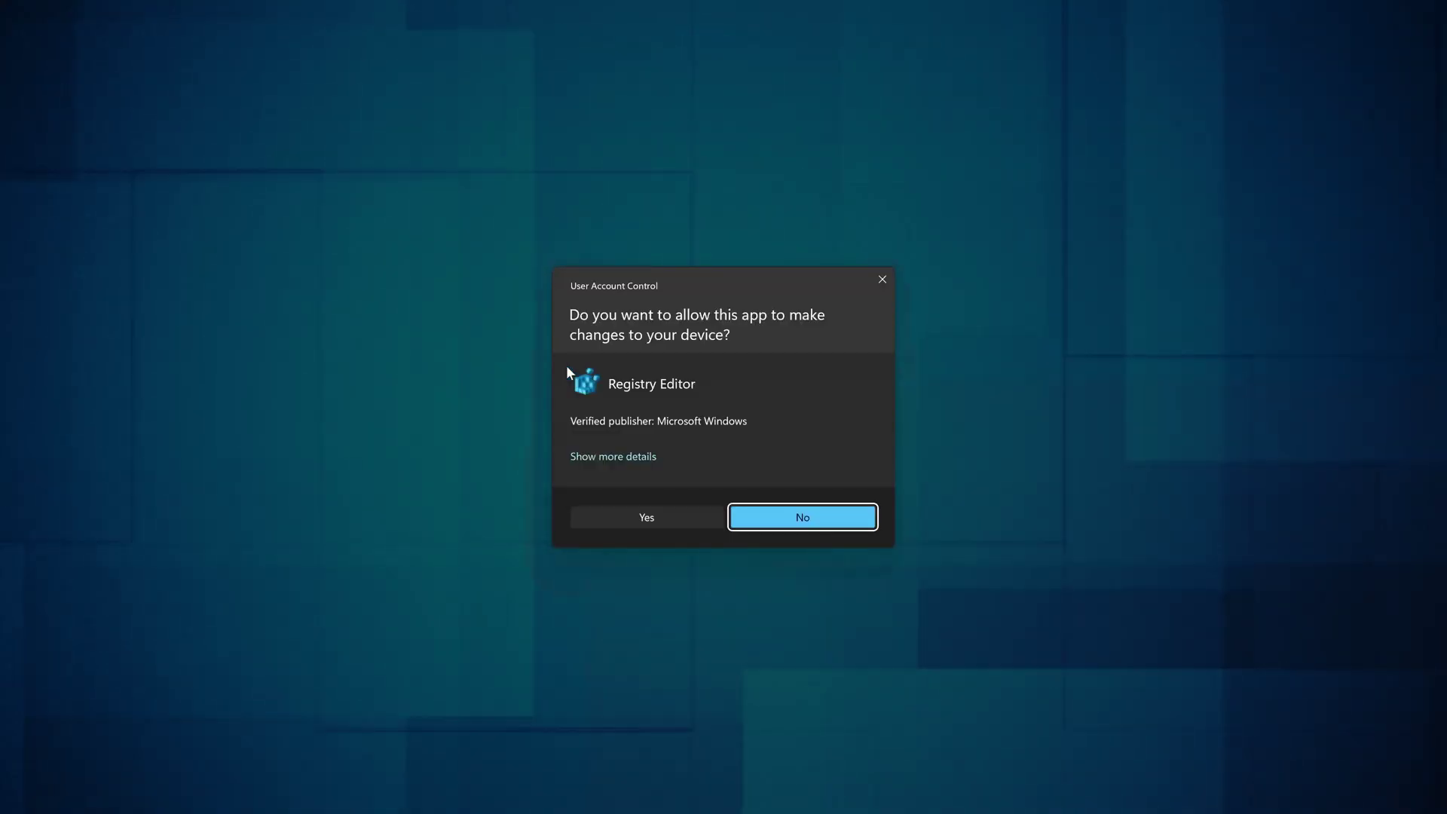
- Allow Registry Editor at the UAC prompt and expand HKEY_LOCAL_MACHINE and SOFTWARE
left_click(654, 517)
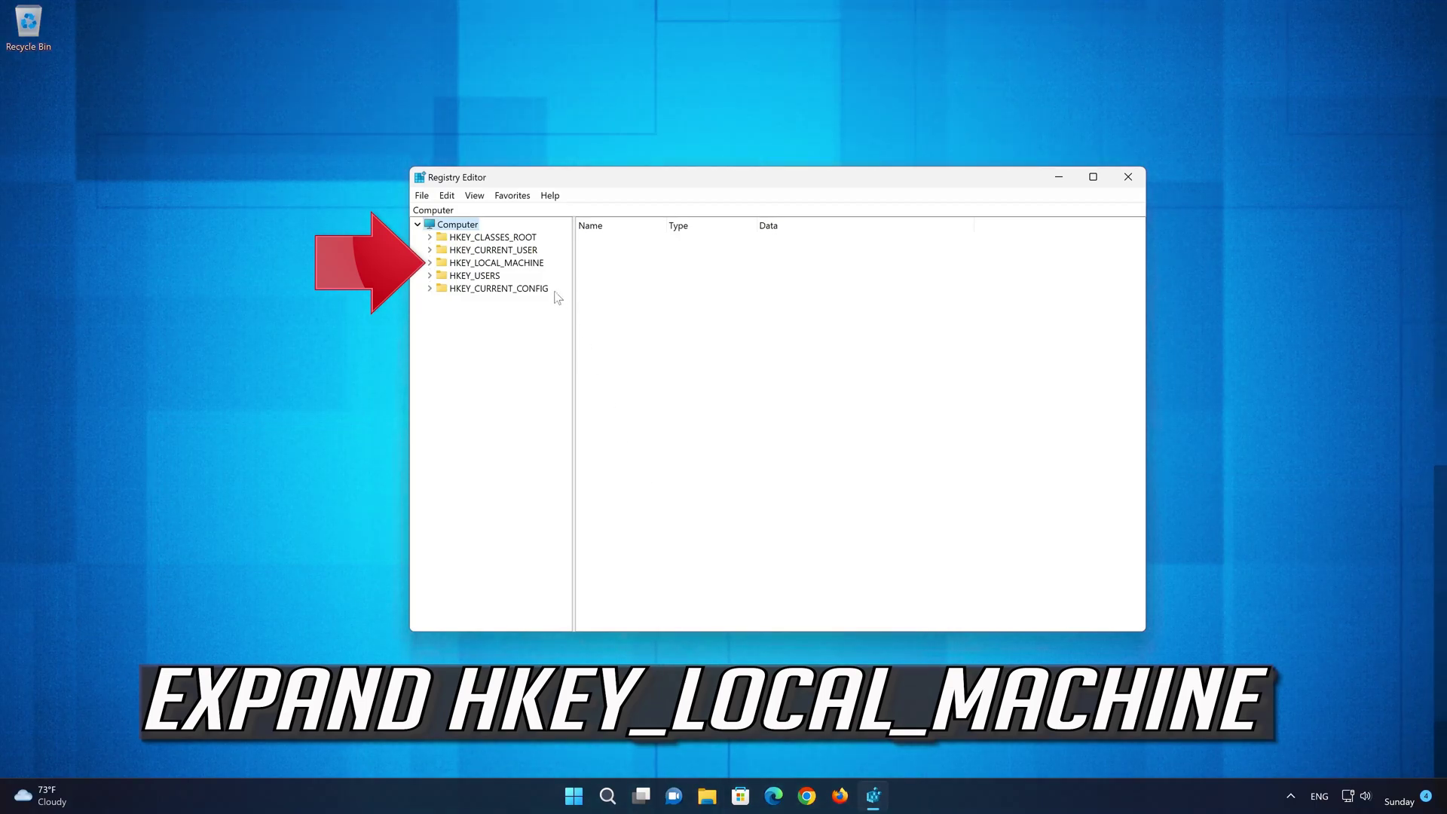
left_click(429, 264)
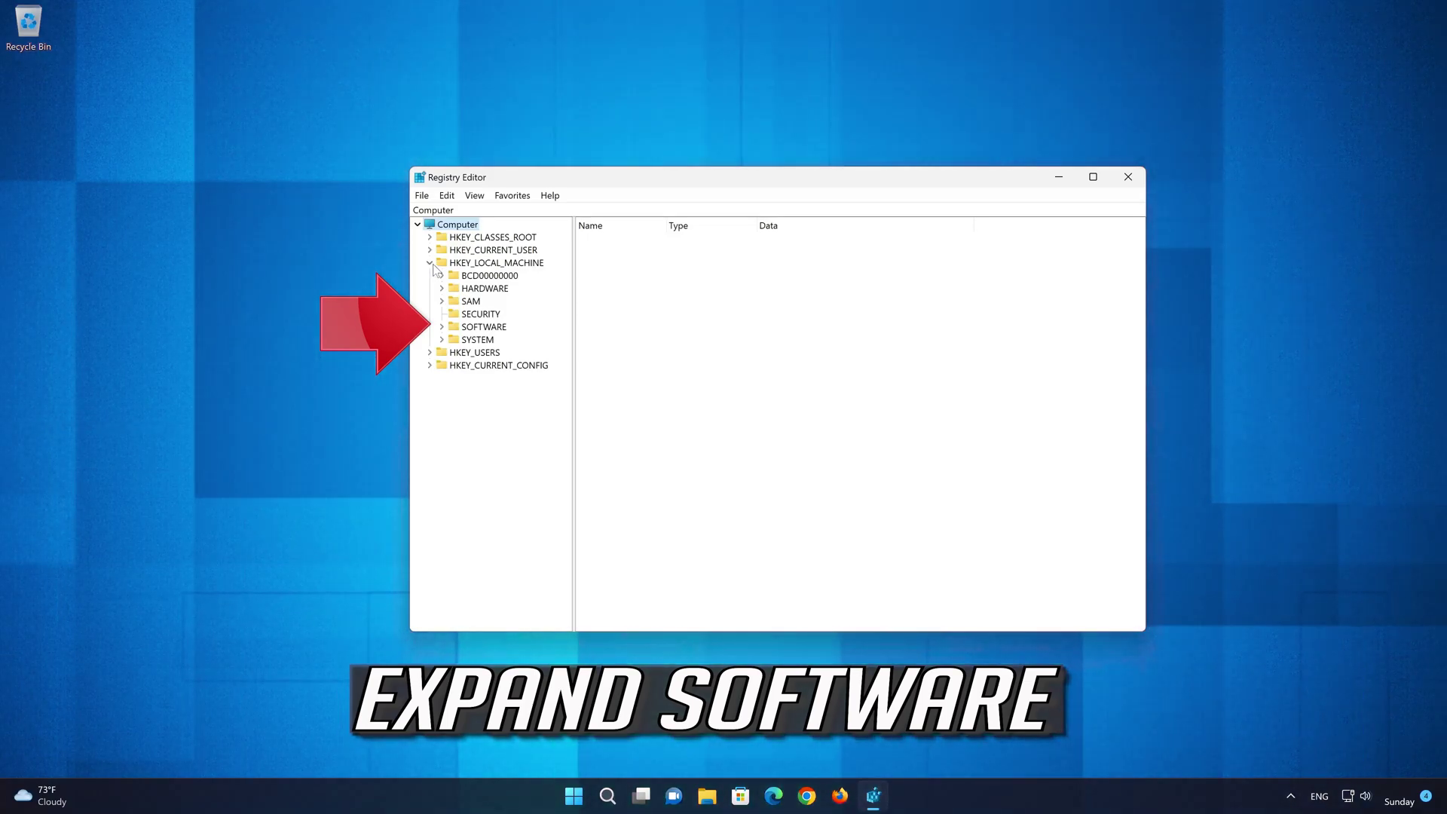
left_click(442, 327)
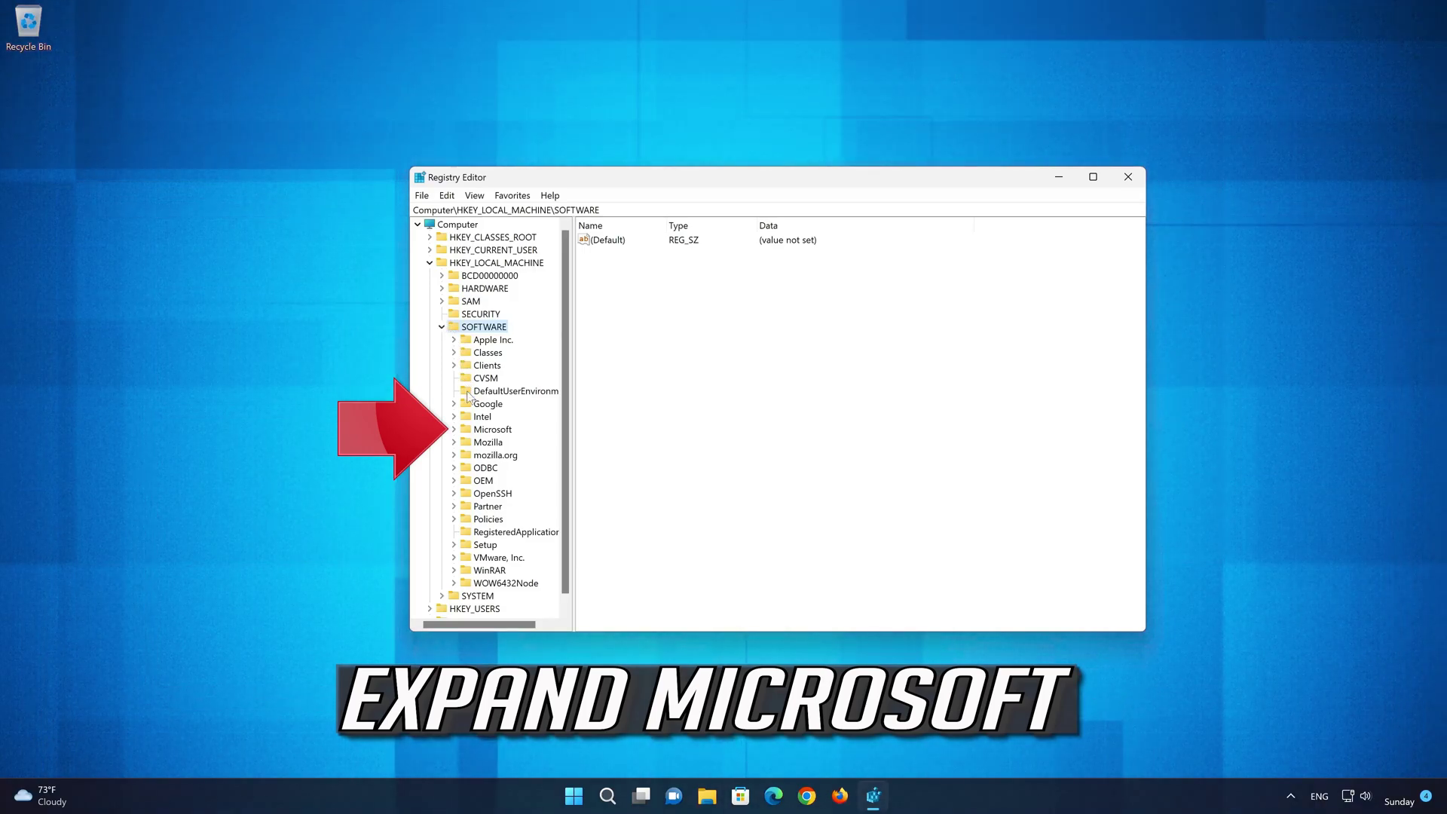
- Expand the Microsoft key and scroll its subkeys down to Windows
left_click(467, 429)
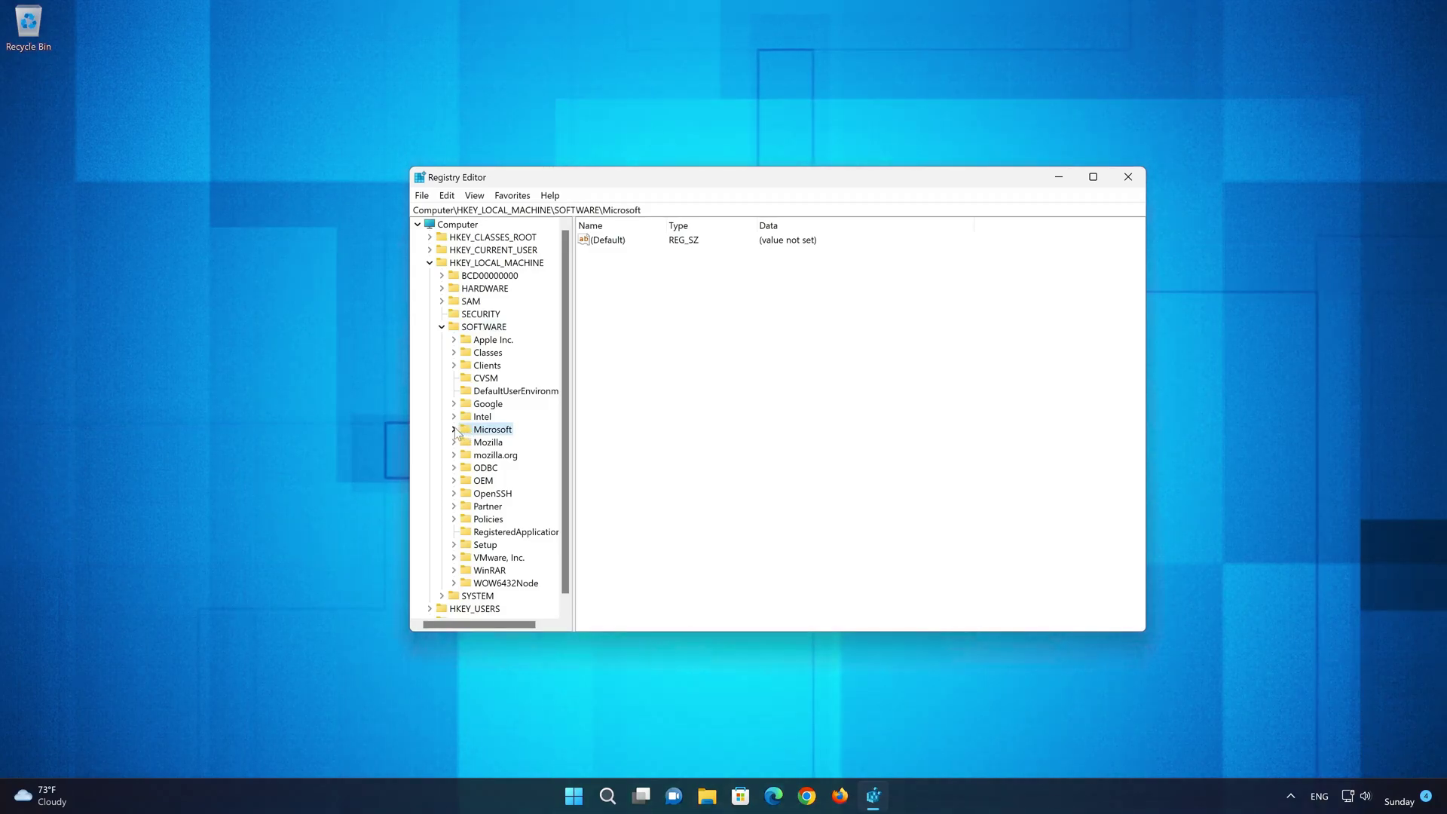
left_click(454, 429)
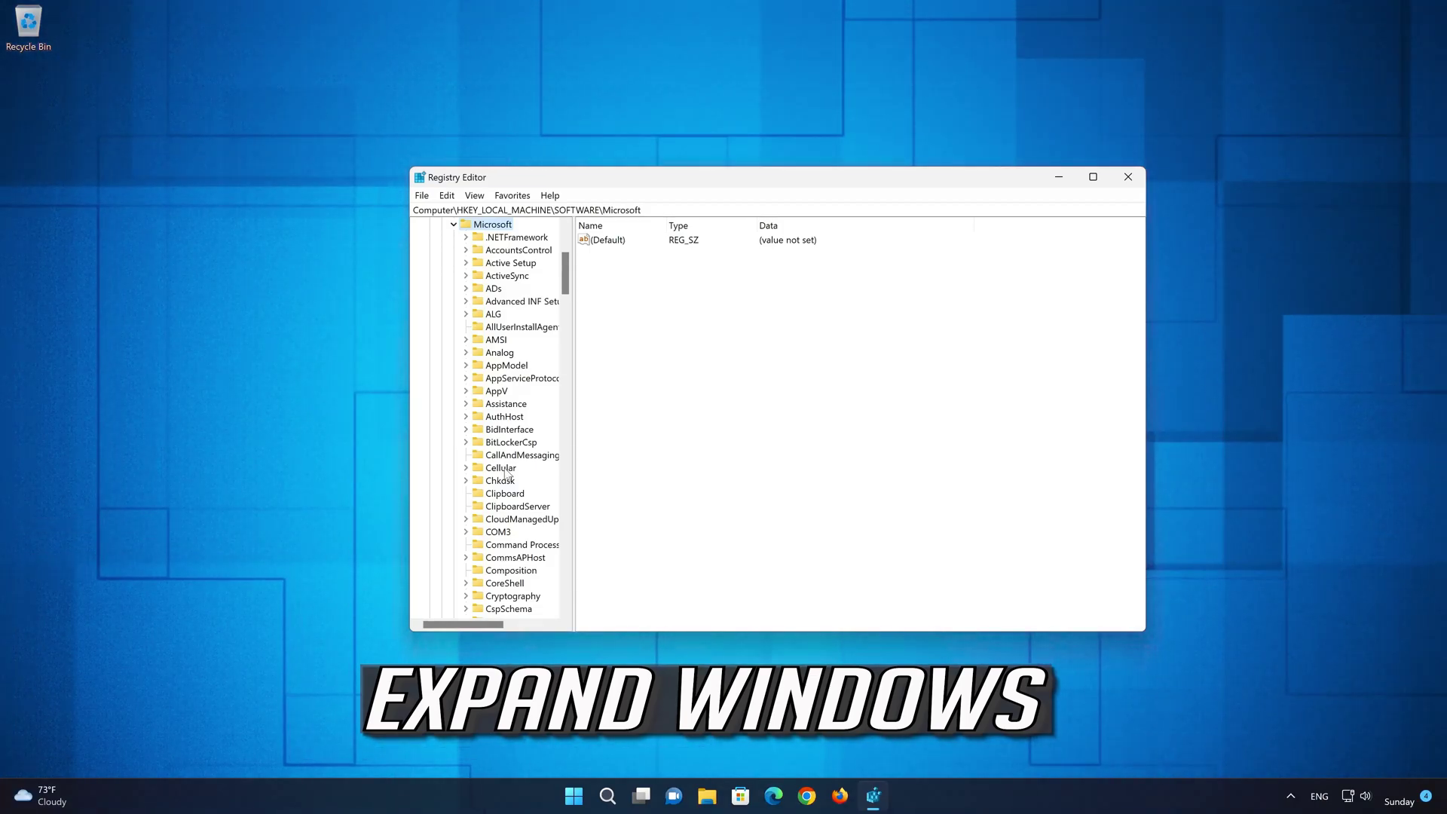
scroll(509, 477, "down", 5)
scroll(510, 476, "down", 20)
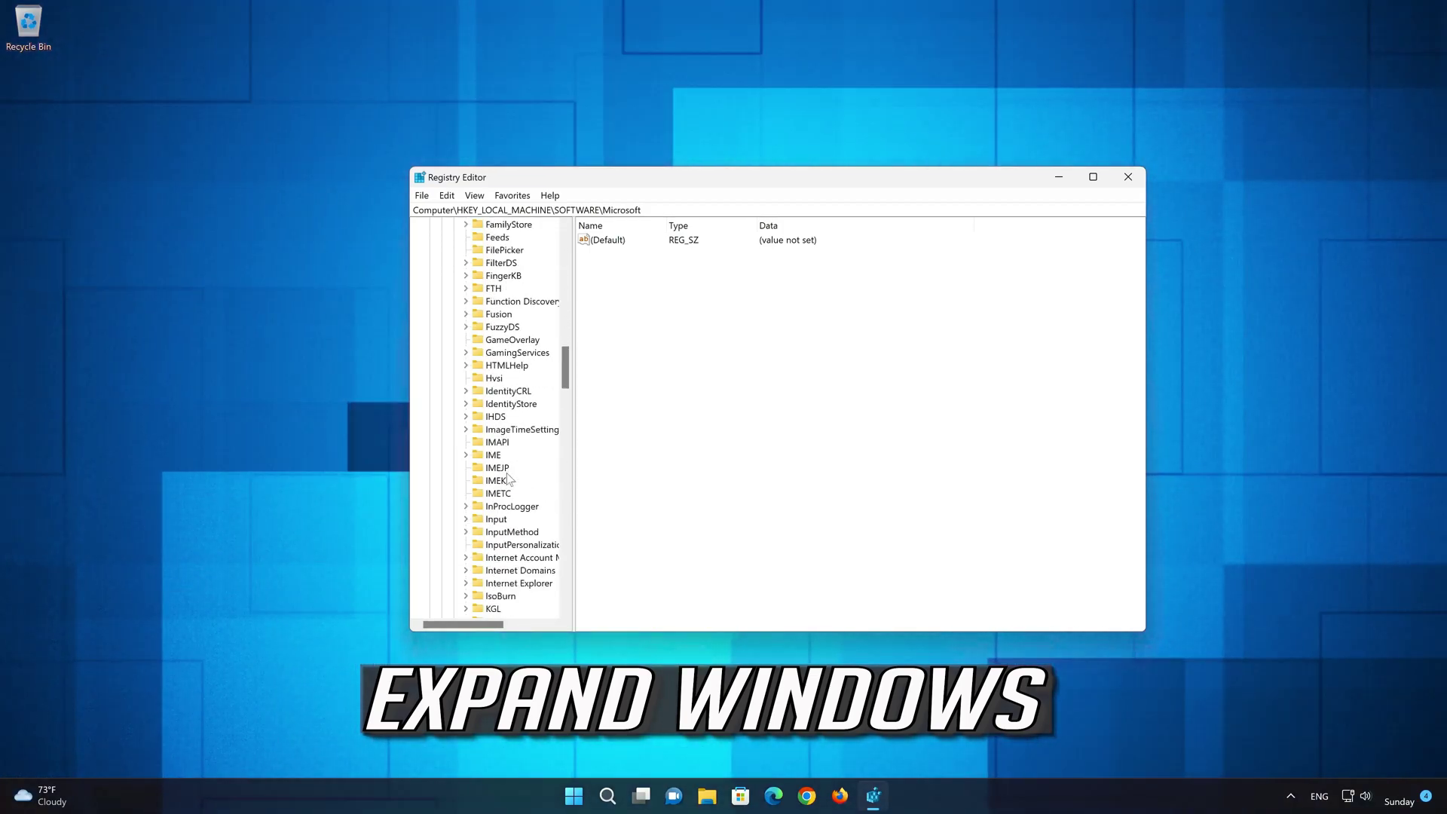
scroll(510, 480, "down", 12)
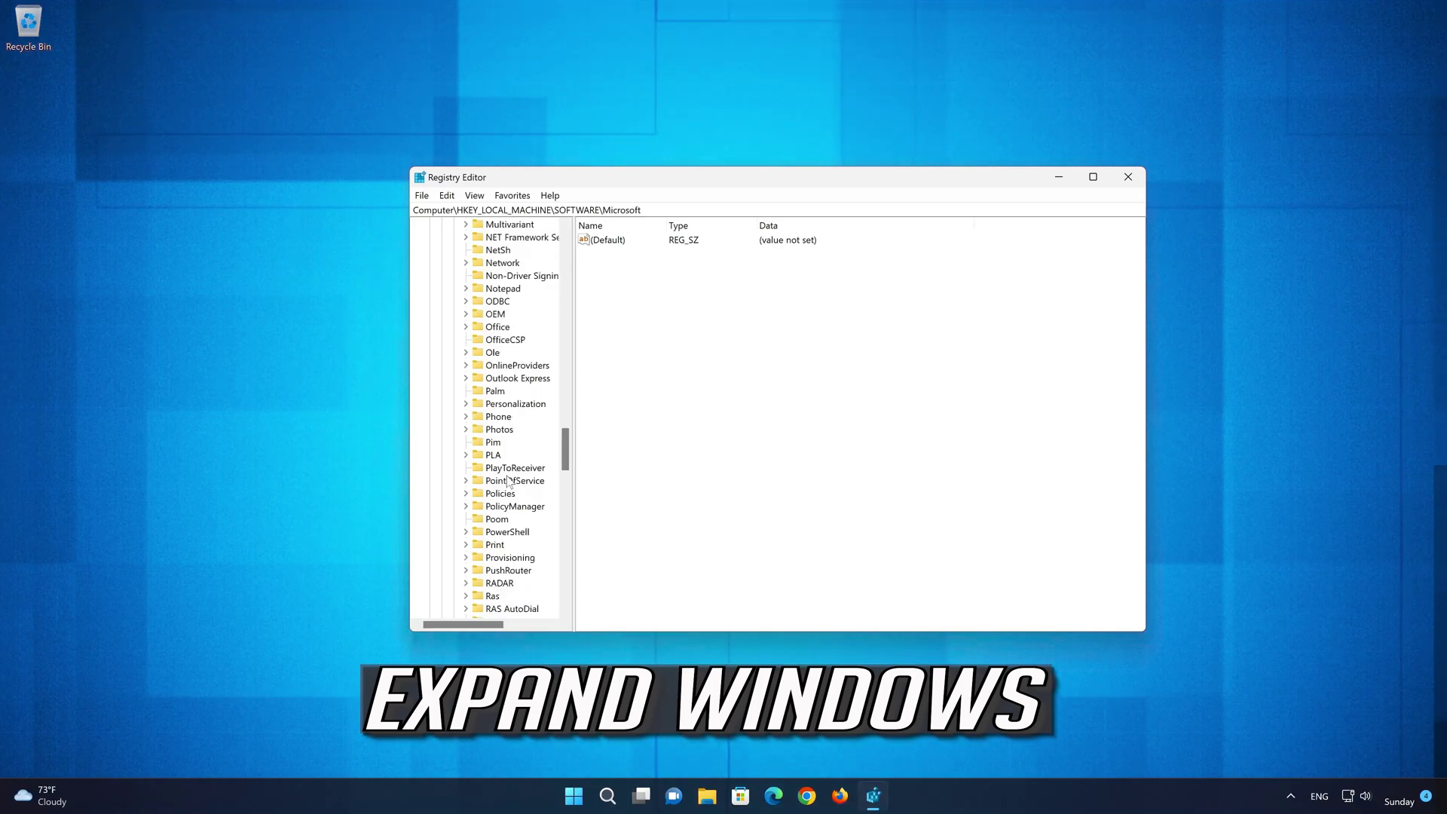
scroll(509, 483, "down", 14)
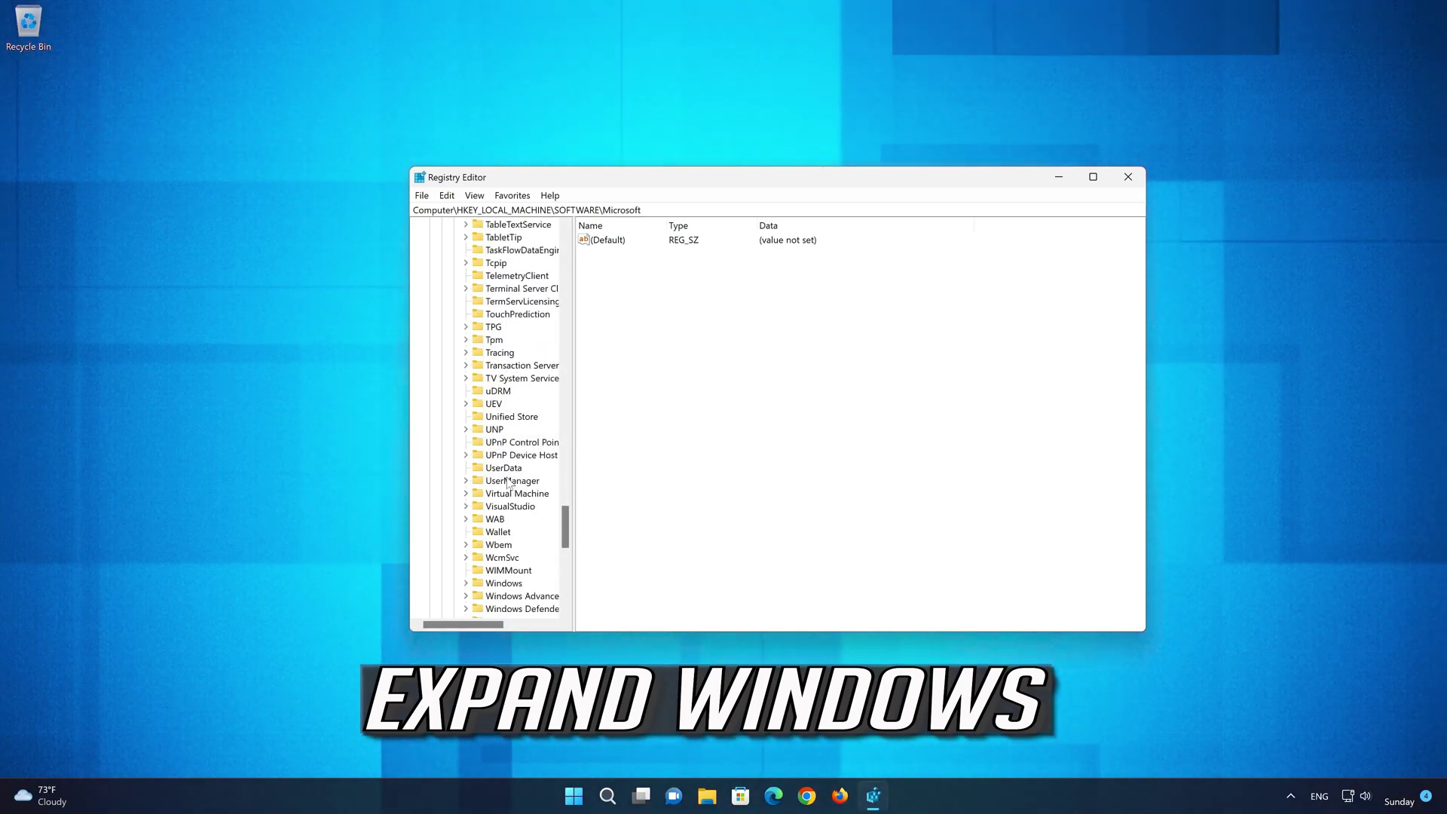
scroll(509, 483, "down", 2)
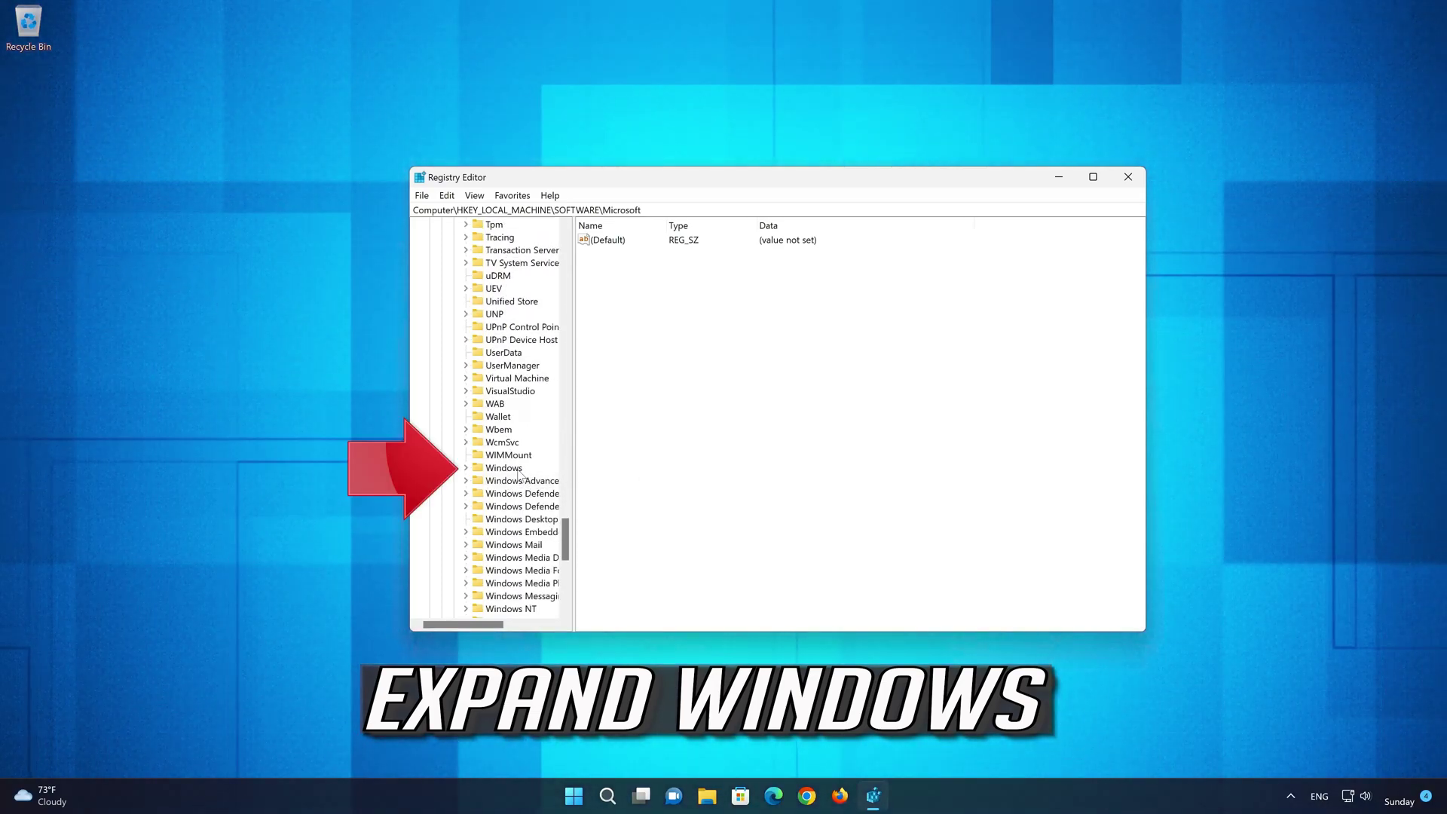
- Expand Windows and CurrentVersion, then scroll down until the Policies subkey is visible
left_click(503, 468)
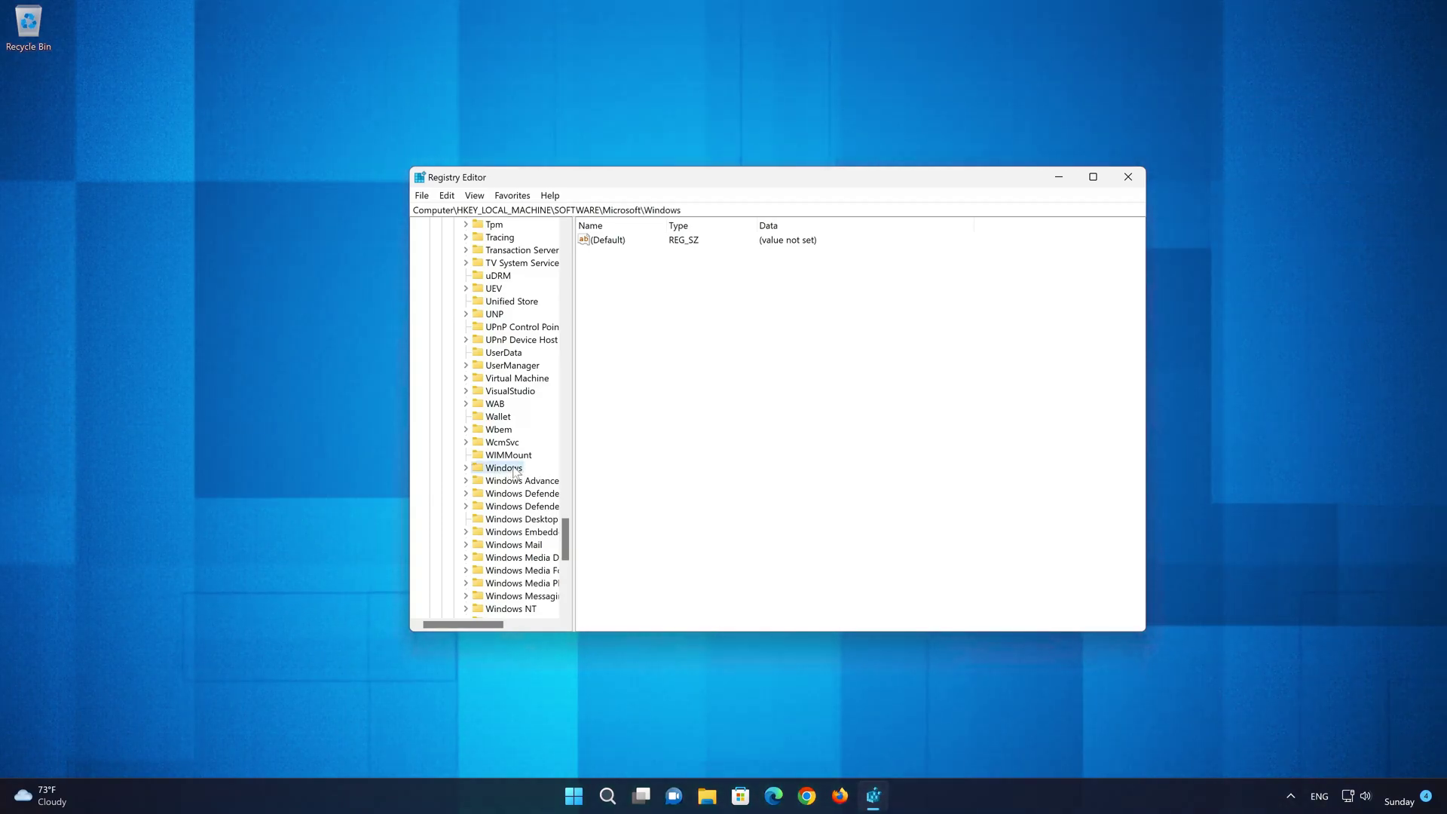
left_click(465, 468)
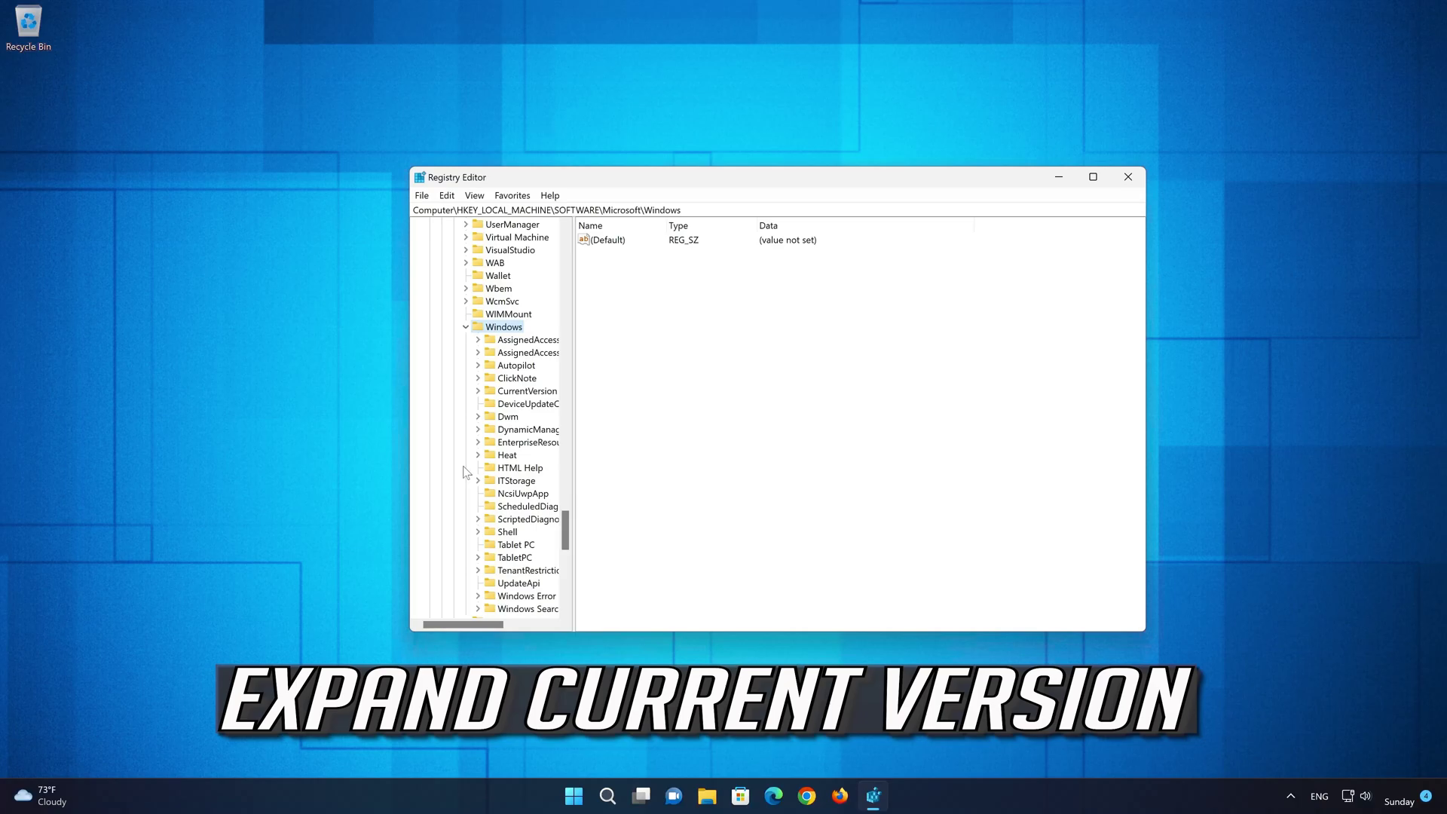
scroll(506, 486, "down", 2)
scroll(506, 486, "up", 1)
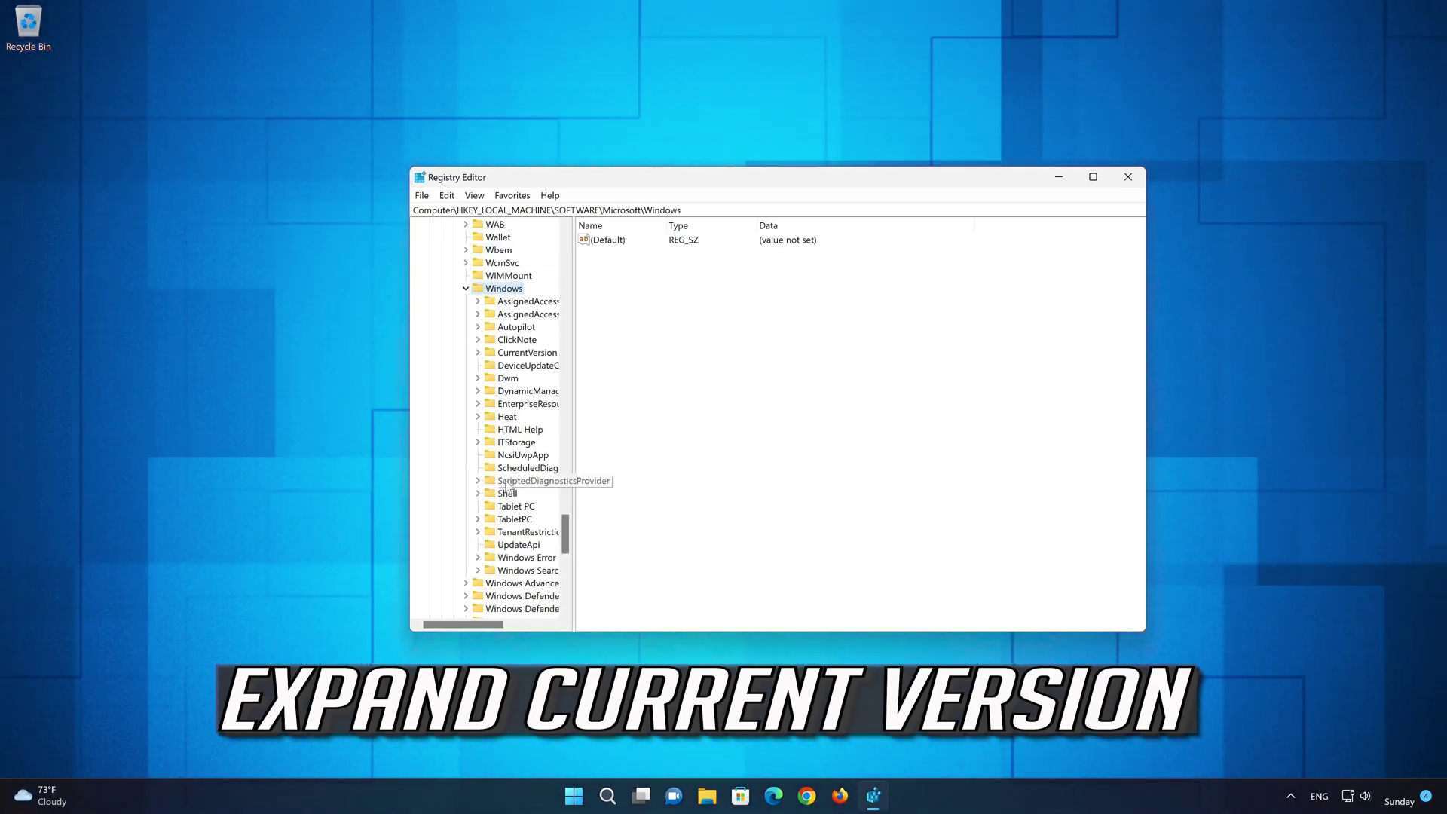
left_click(524, 354)
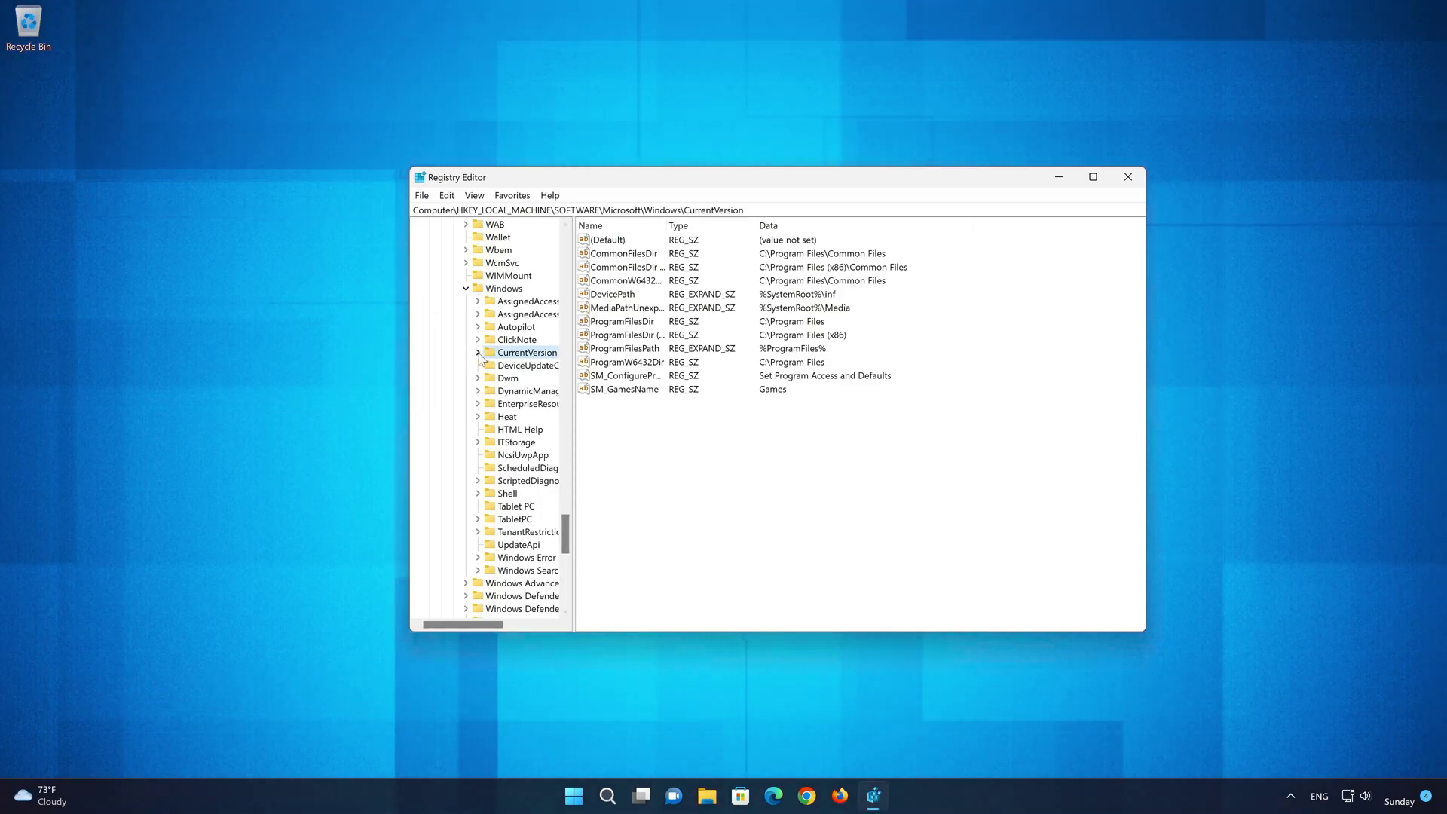
left_click(477, 352)
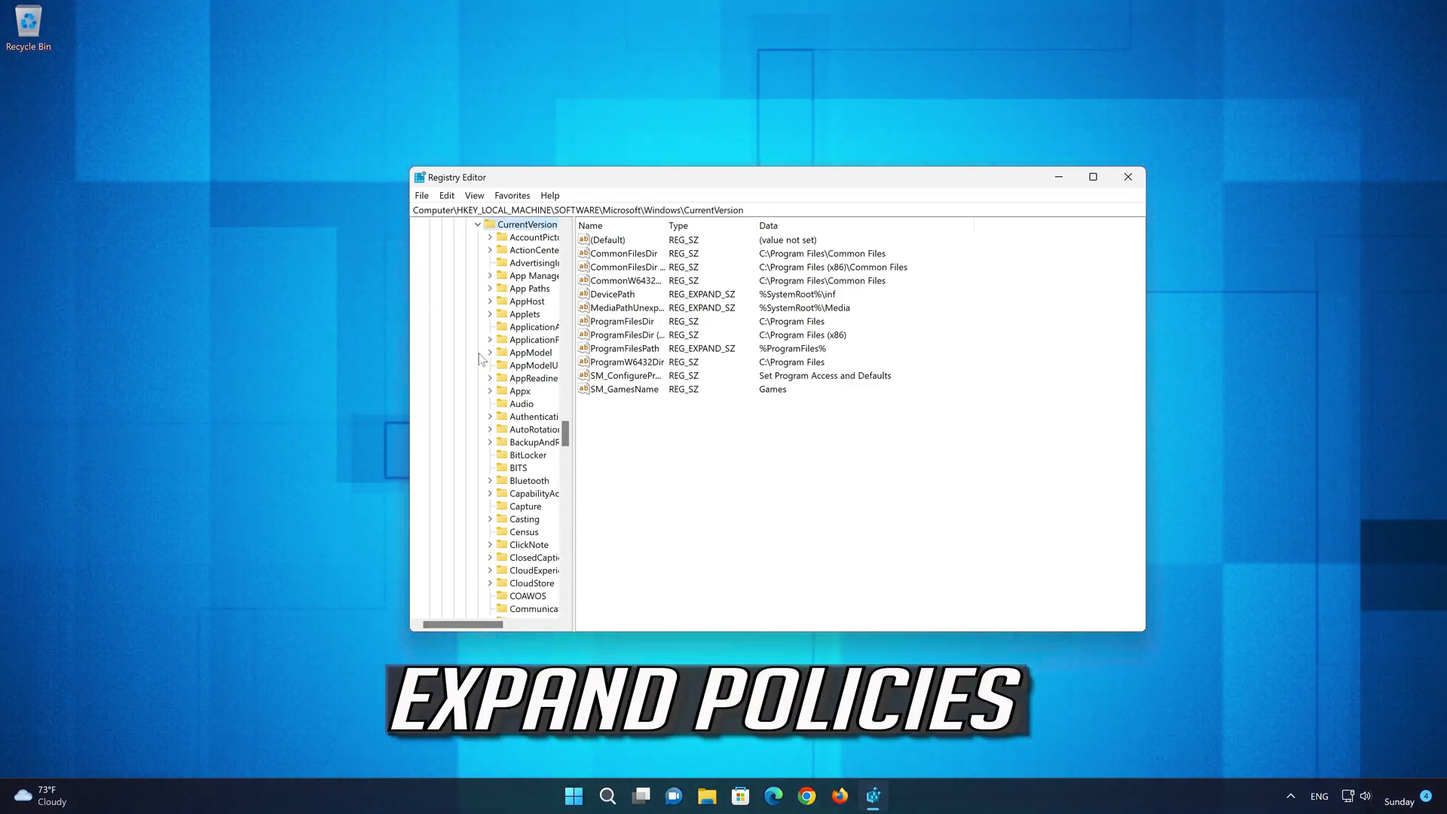
scroll(517, 383, "down", 3)
scroll(517, 383, "down", 10)
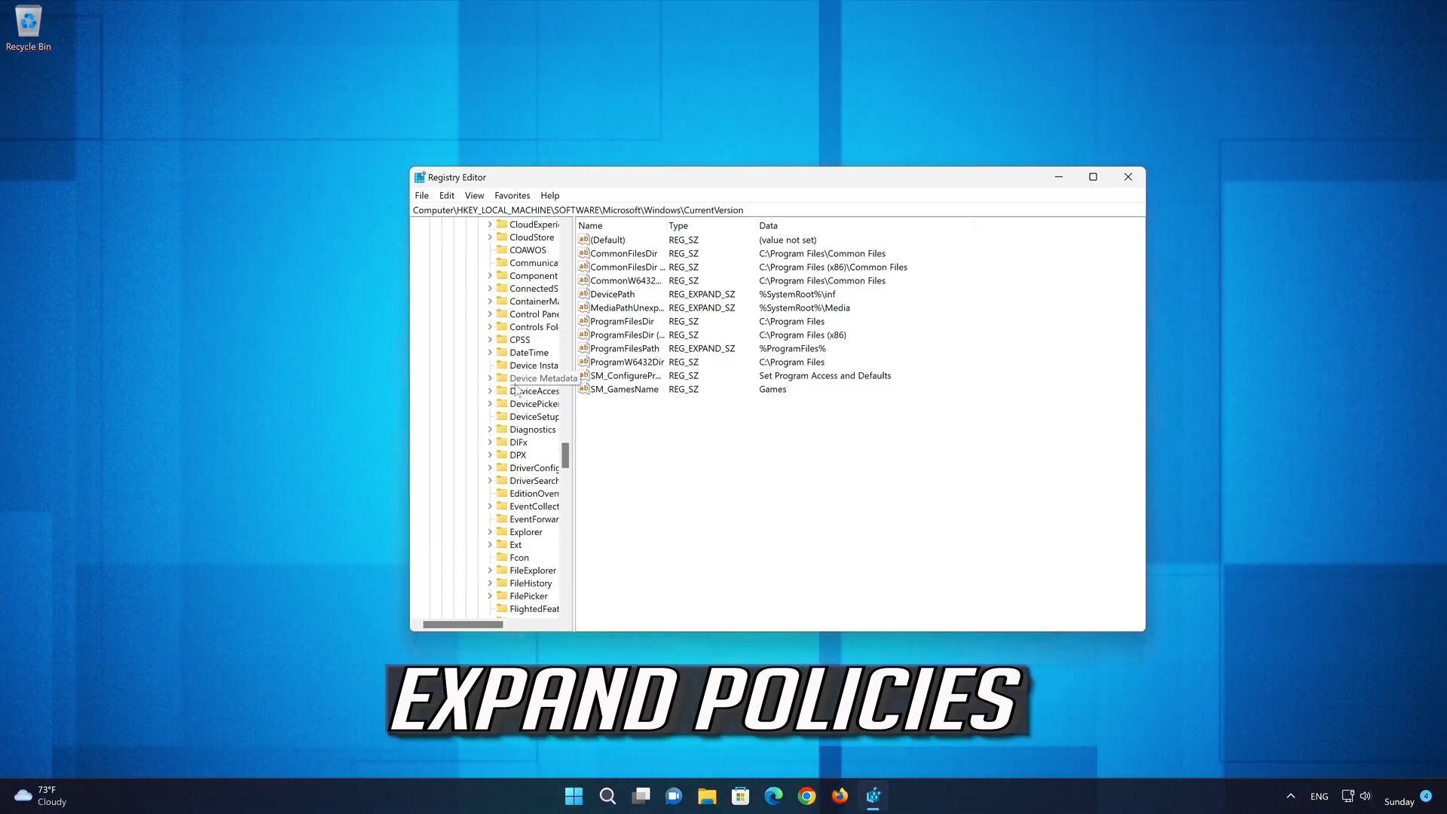
scroll(515, 392, "down", 8)
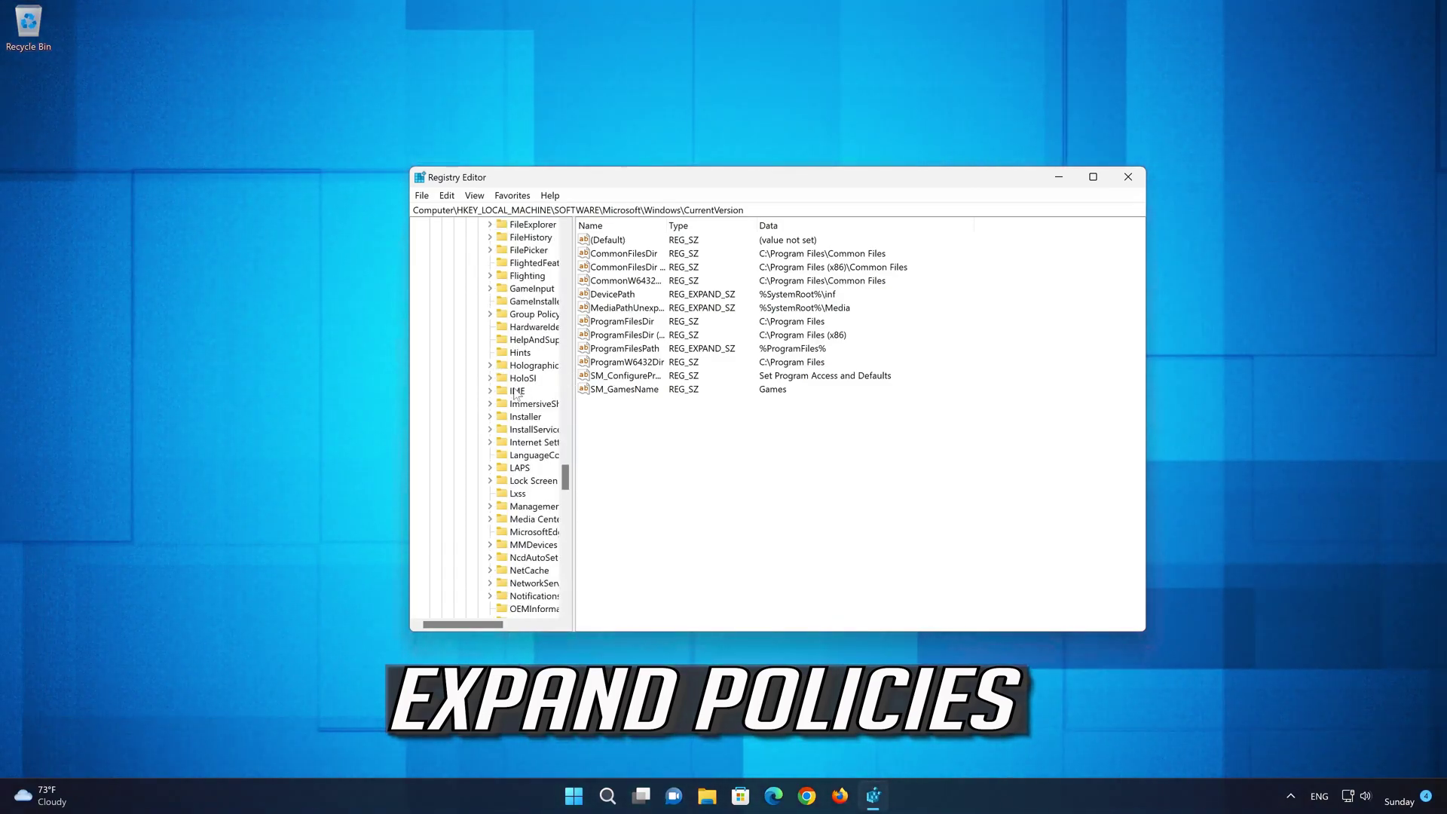
scroll(515, 397, "down", 4)
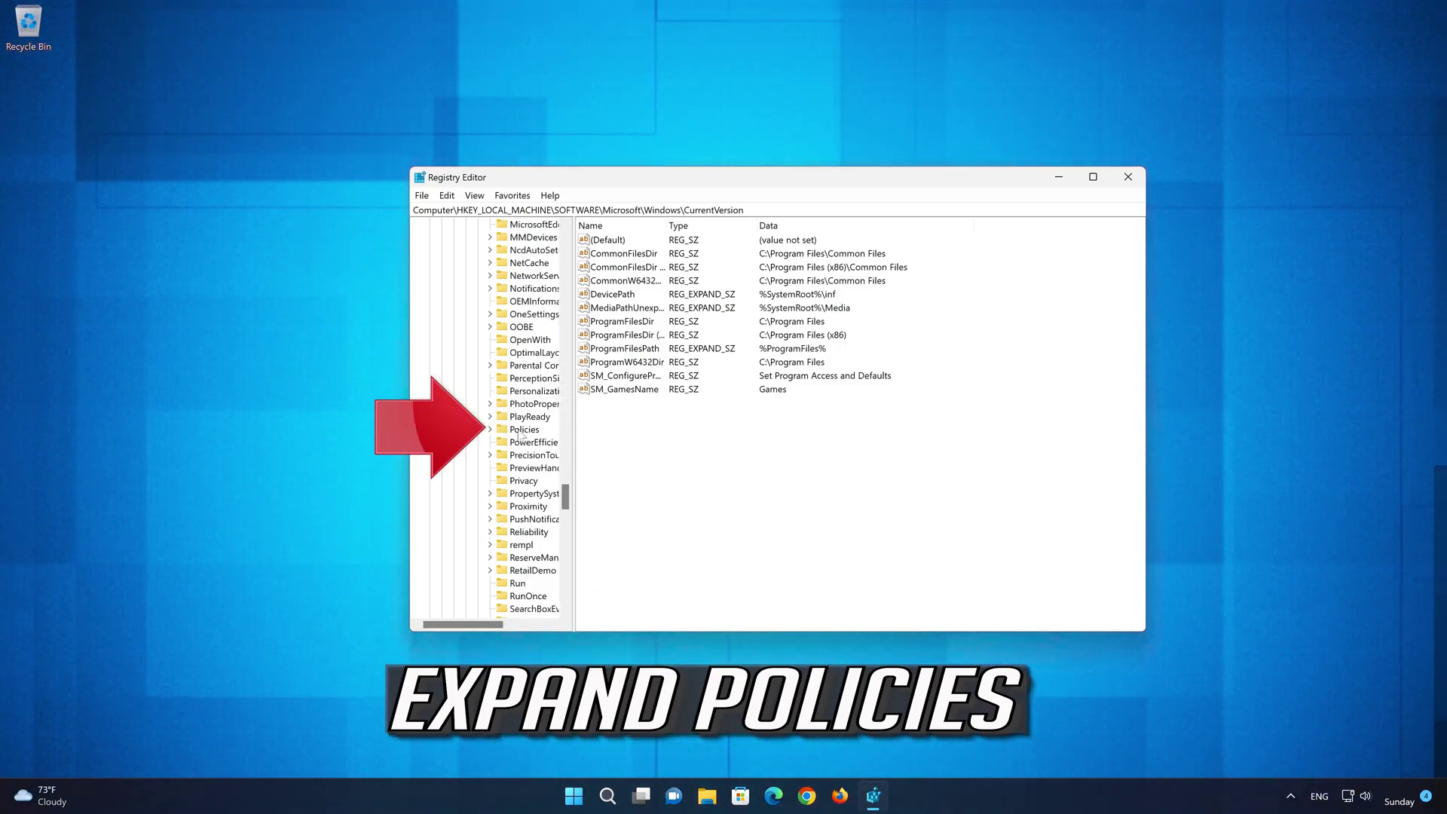
- Expand Policies\Attachments and open the ScanWithAntiVirus DWORD for editing
left_click(527, 431)
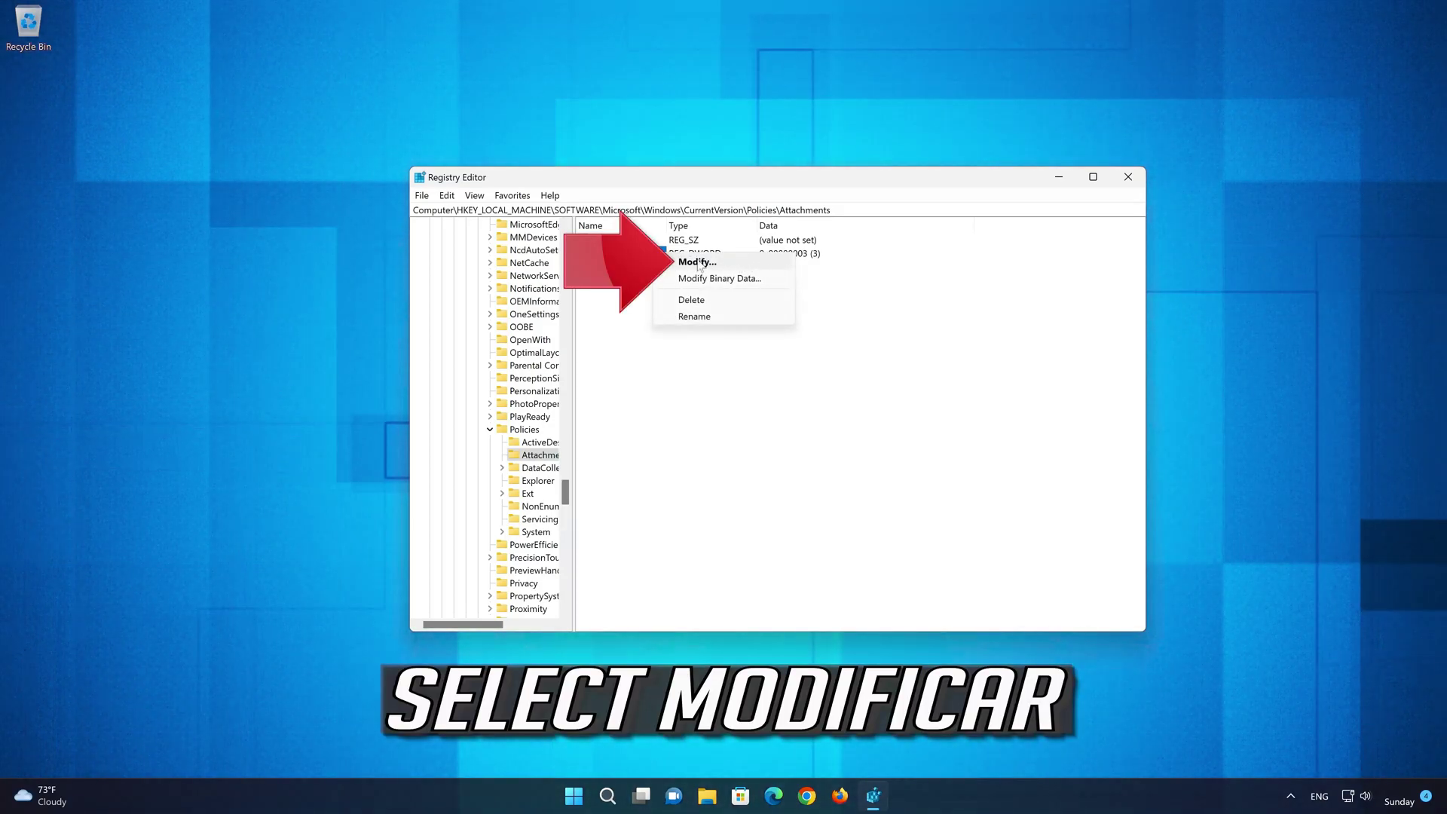
left_click(737, 262)
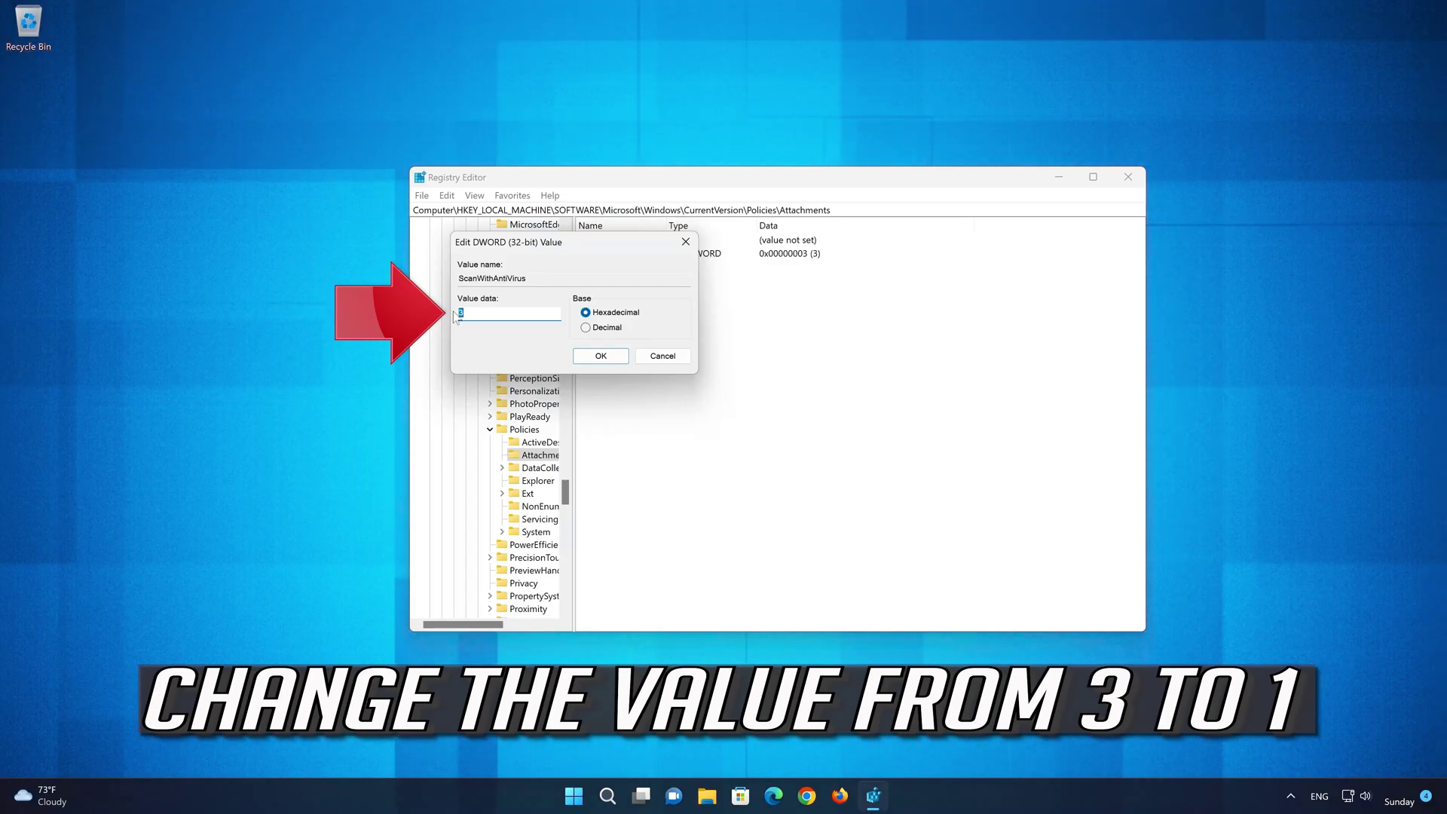
- Change ScanWithAntiVirus value data from 3 to 1 and confirm
double_click(456, 314)
left_click(456, 315)
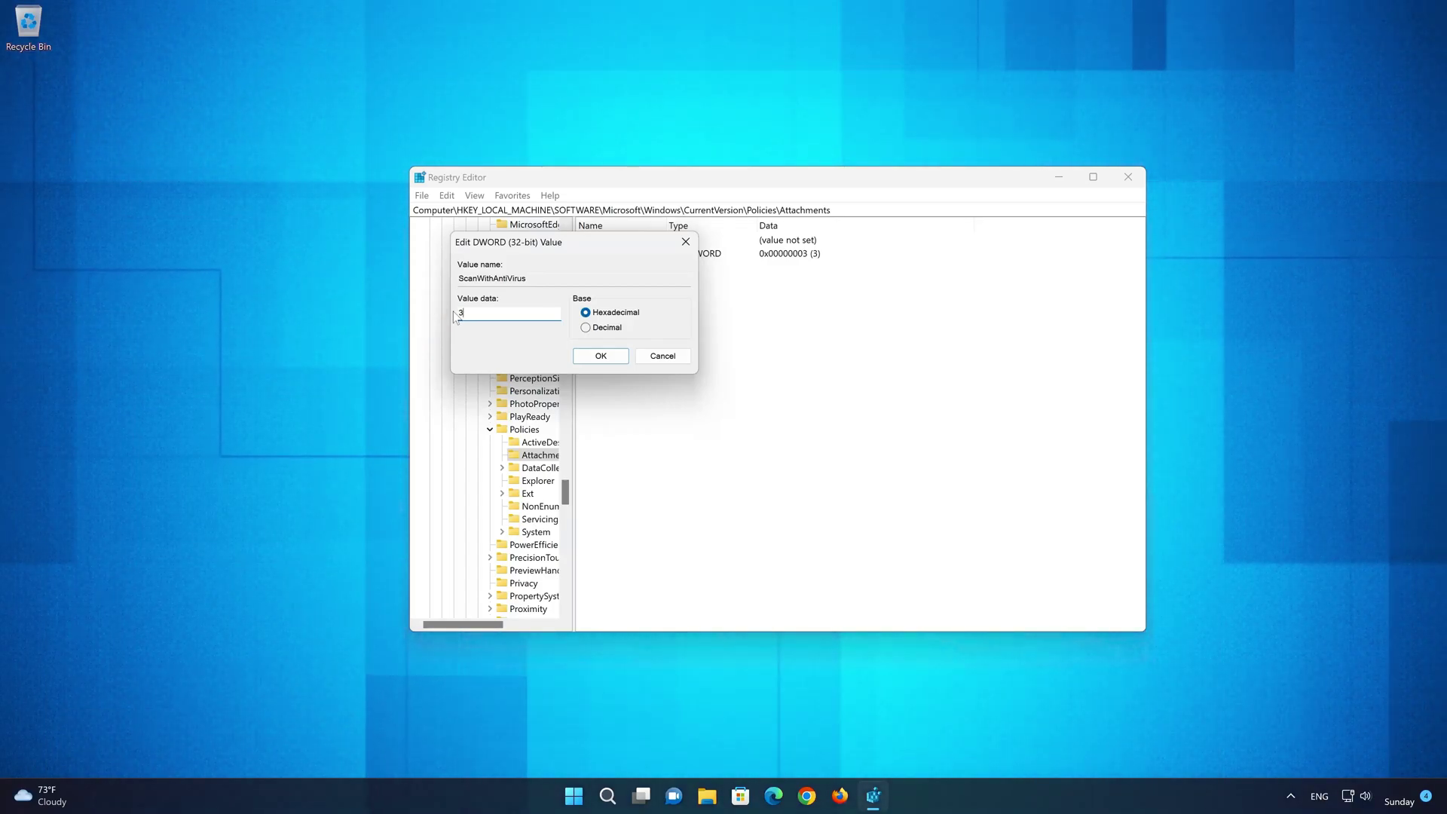
key("BackSpace")
type("1")
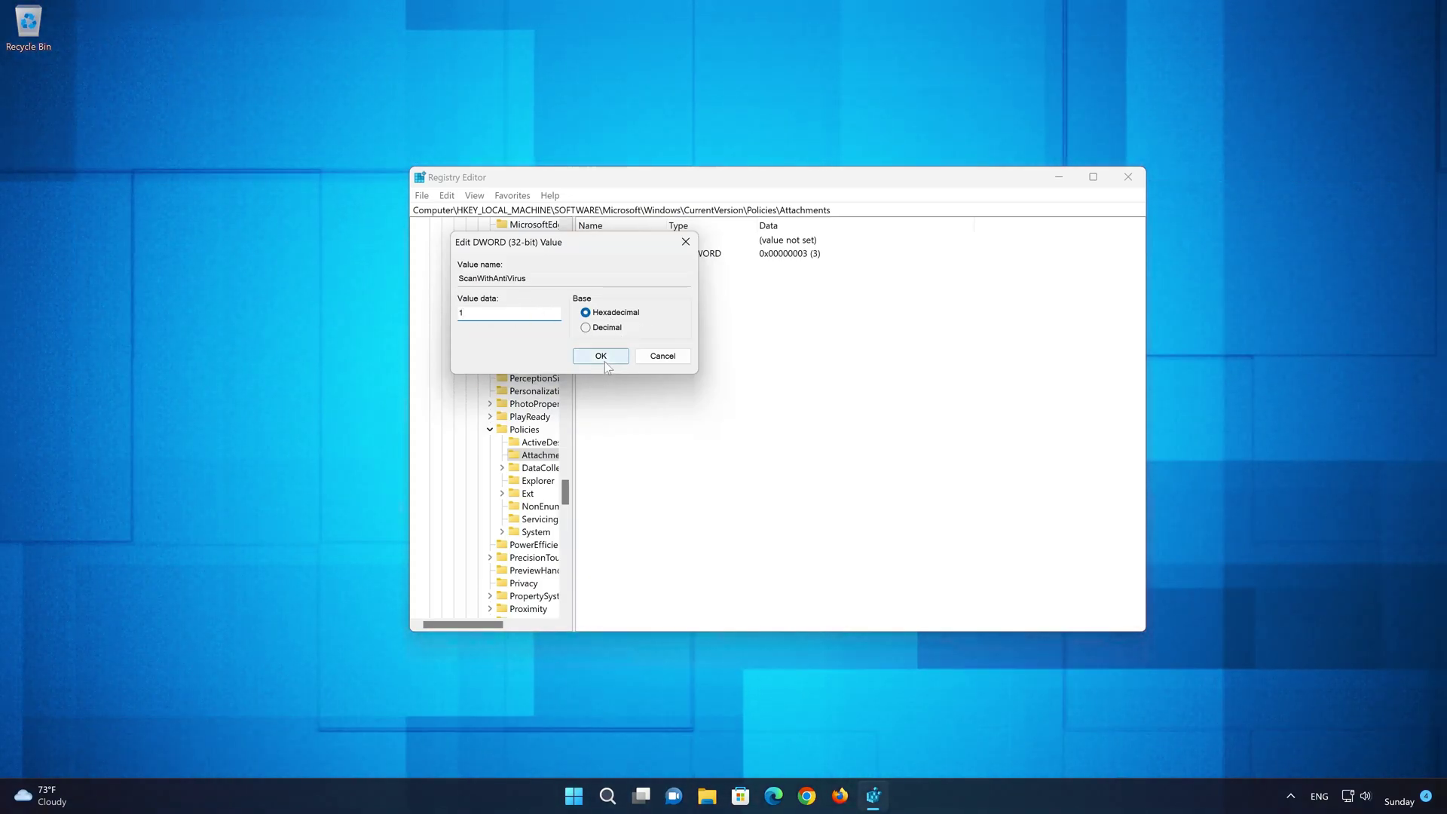
left_click(604, 360)
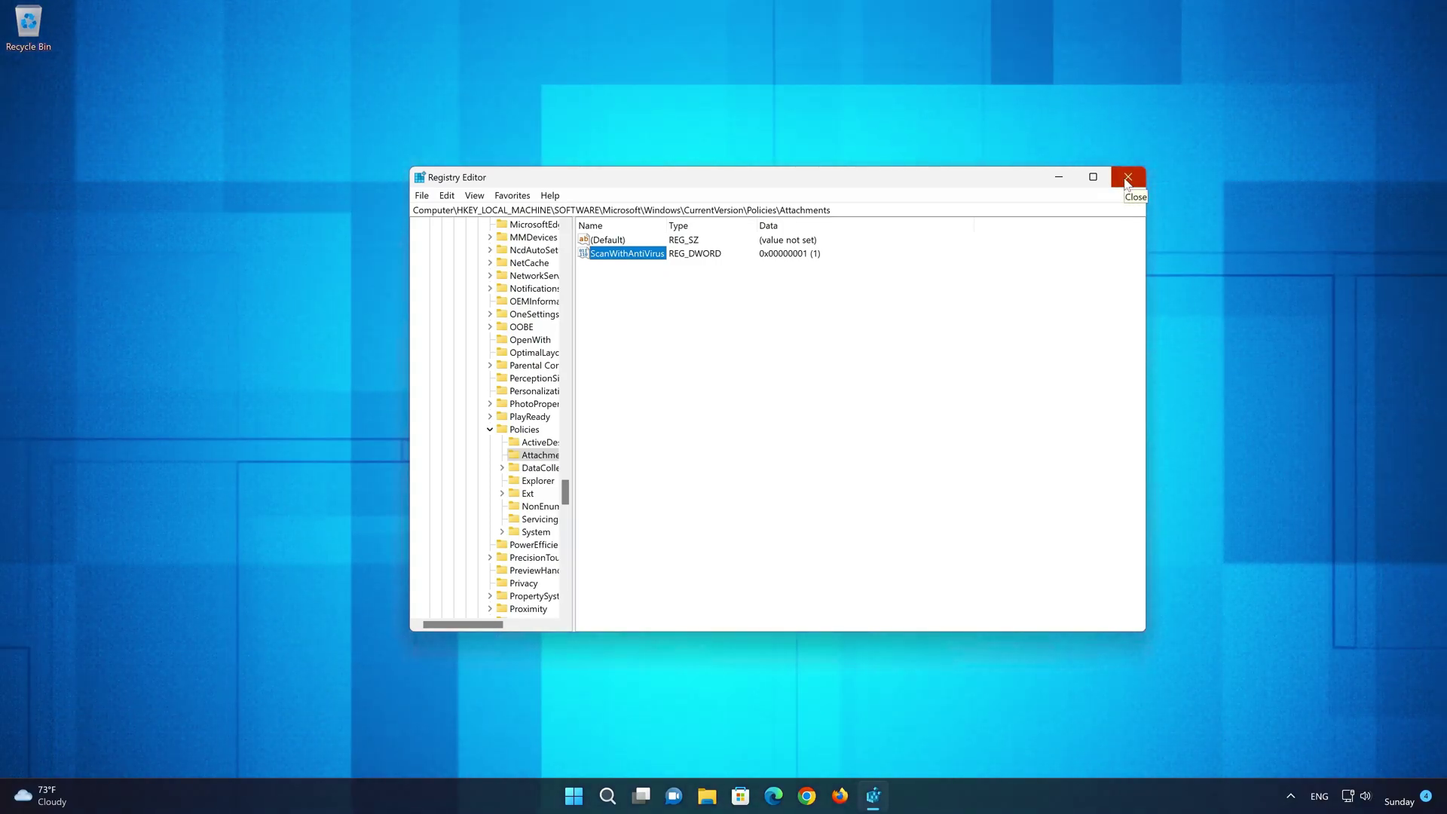
- Close the Registry Editor window
left_click(1127, 181)
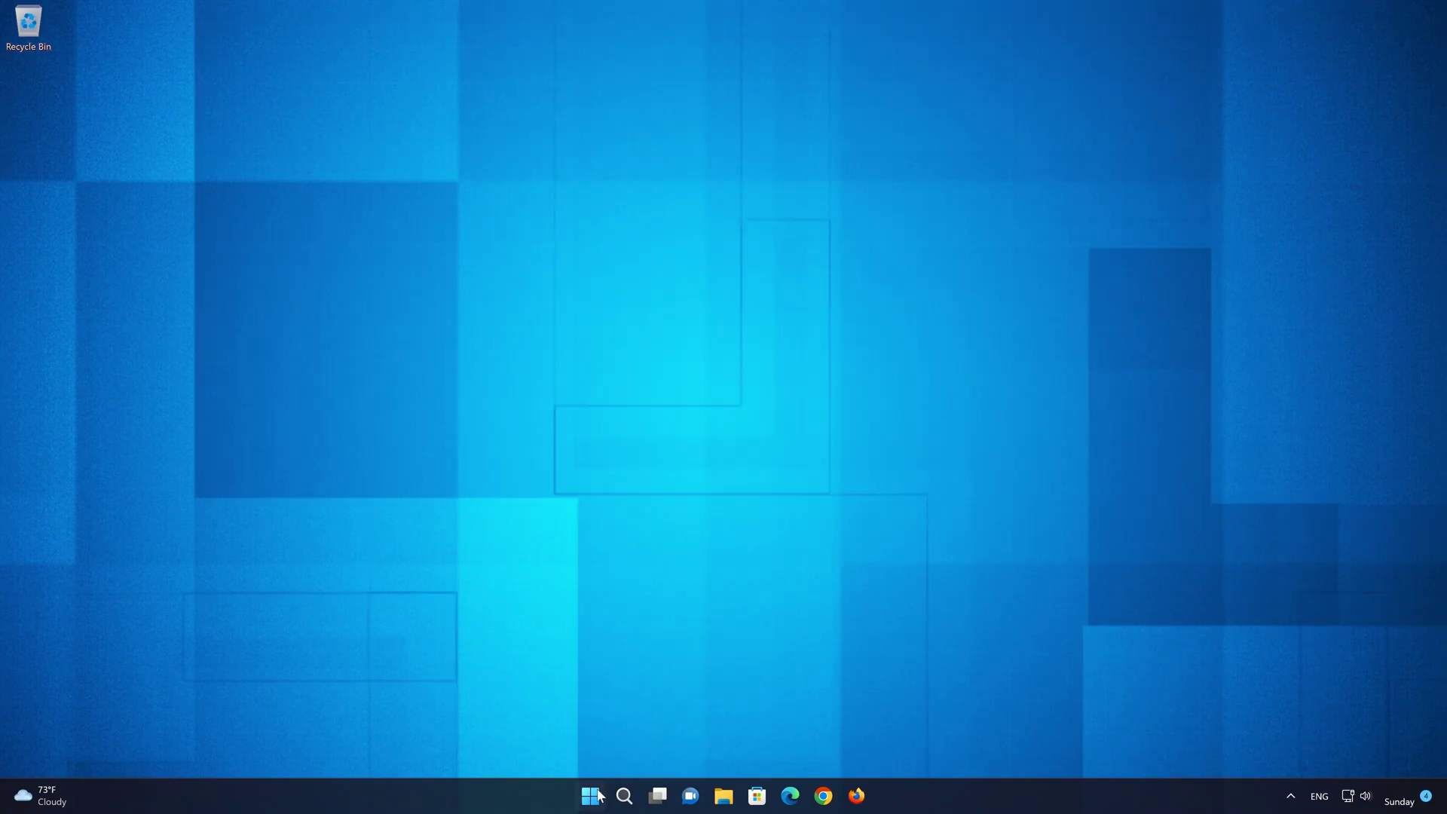